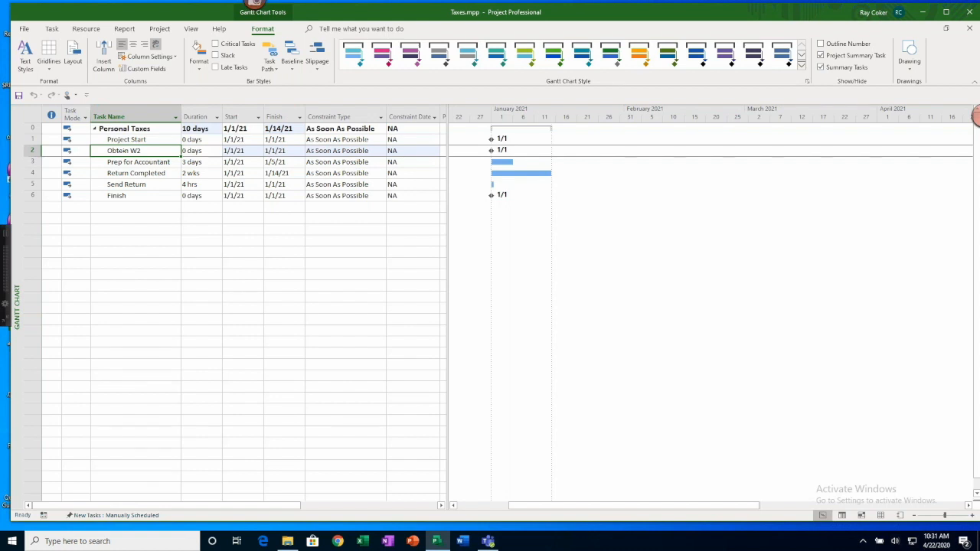
pyautogui.click(132, 162)
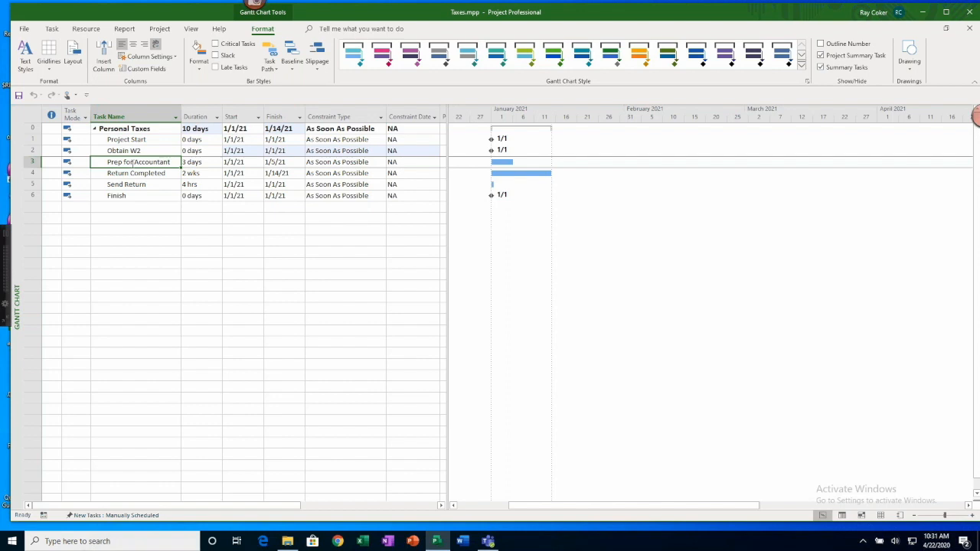
pyautogui.click(133, 173)
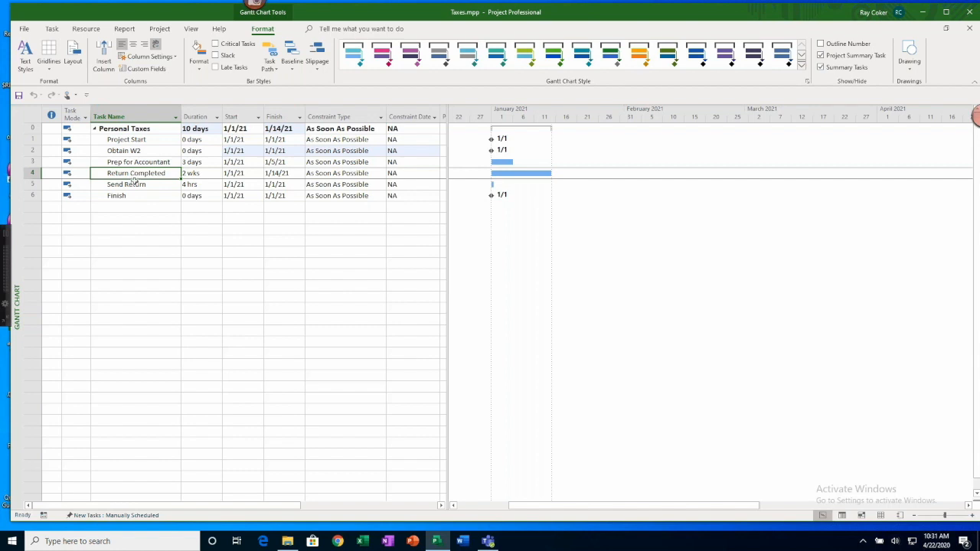
pyautogui.click(127, 185)
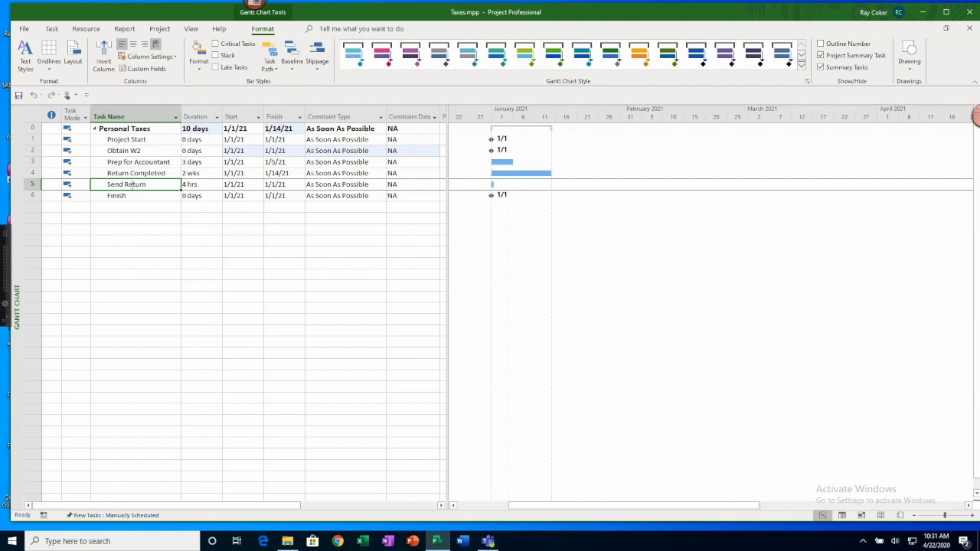
pyautogui.click(145, 198)
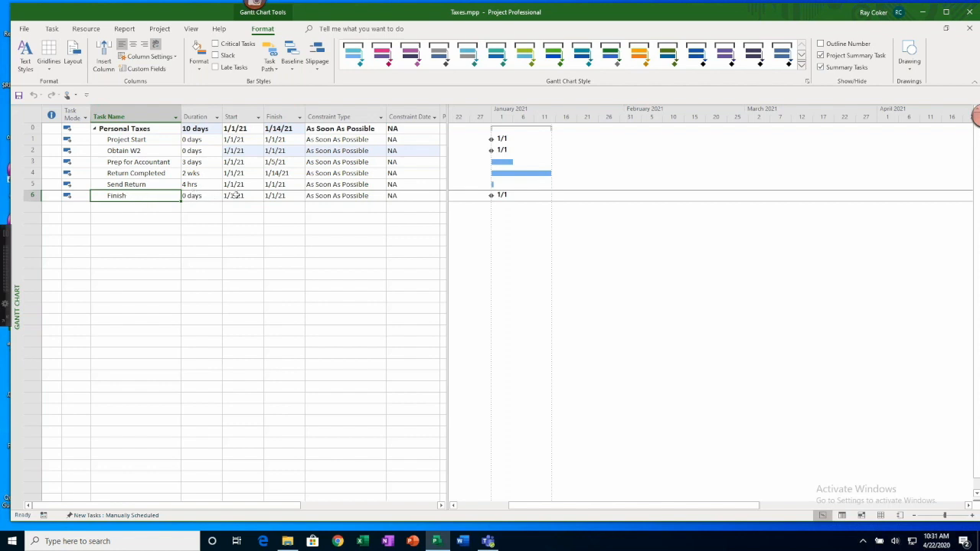
# Constrain the Finish milestone to Must Finish On with a constraint date of 4/15/21.
pyautogui.click(317, 198)
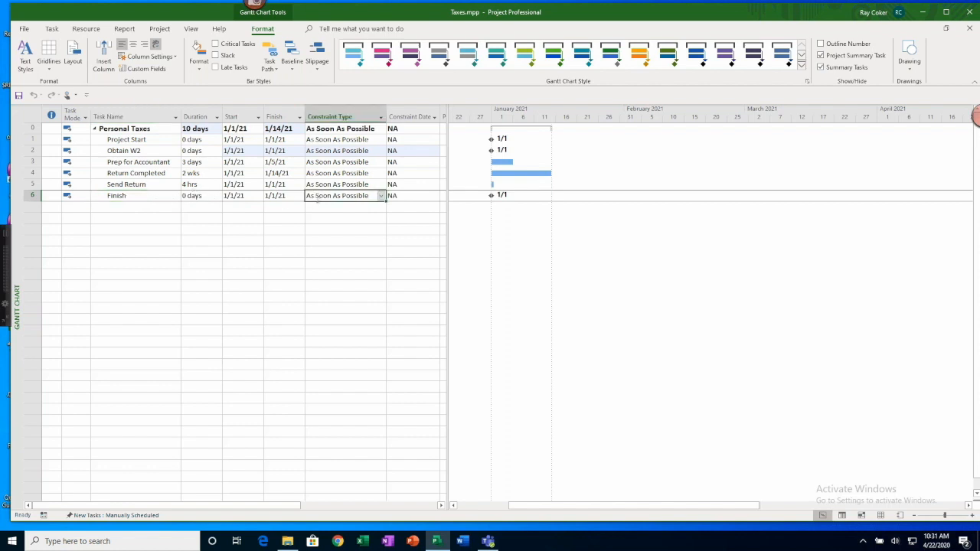
pyautogui.click(380, 196)
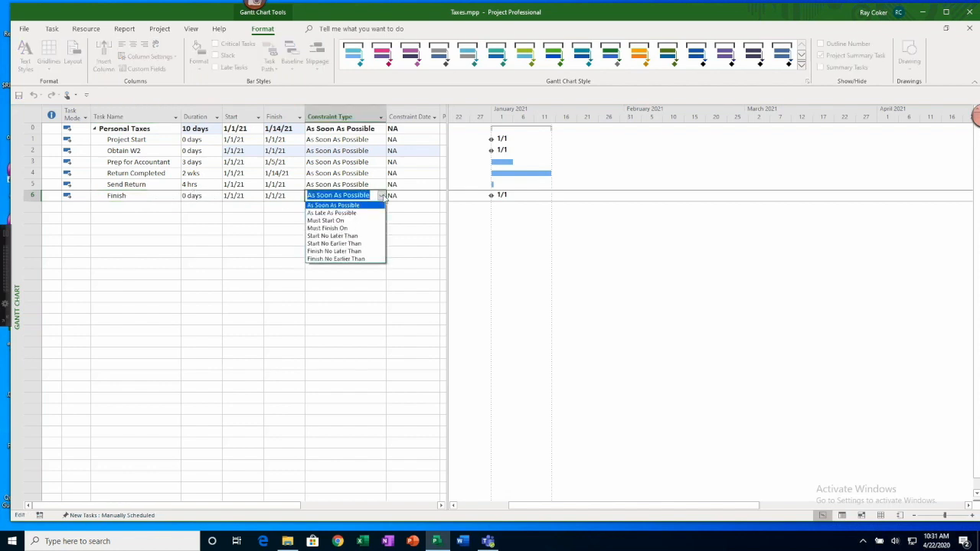
pyautogui.click(328, 228)
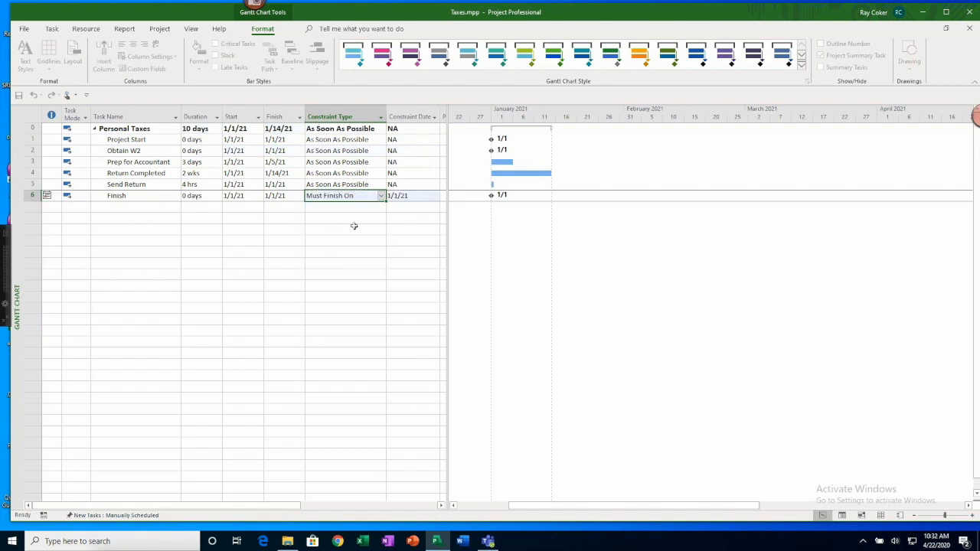
pyautogui.click(408, 197)
pyautogui.click(434, 197)
pyautogui.click(433, 207)
pyautogui.click(433, 208)
pyautogui.click(433, 207)
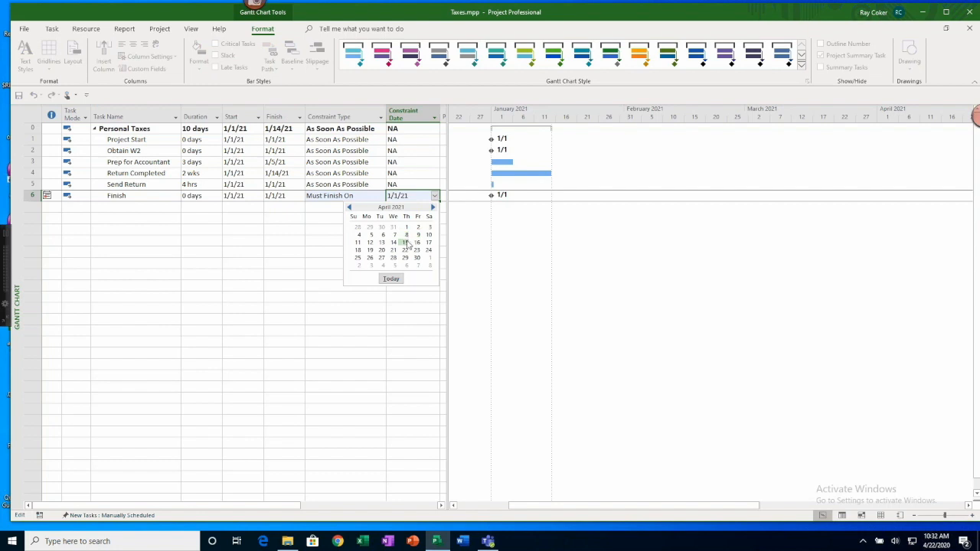
pyautogui.click(405, 242)
pyautogui.click(250, 219)
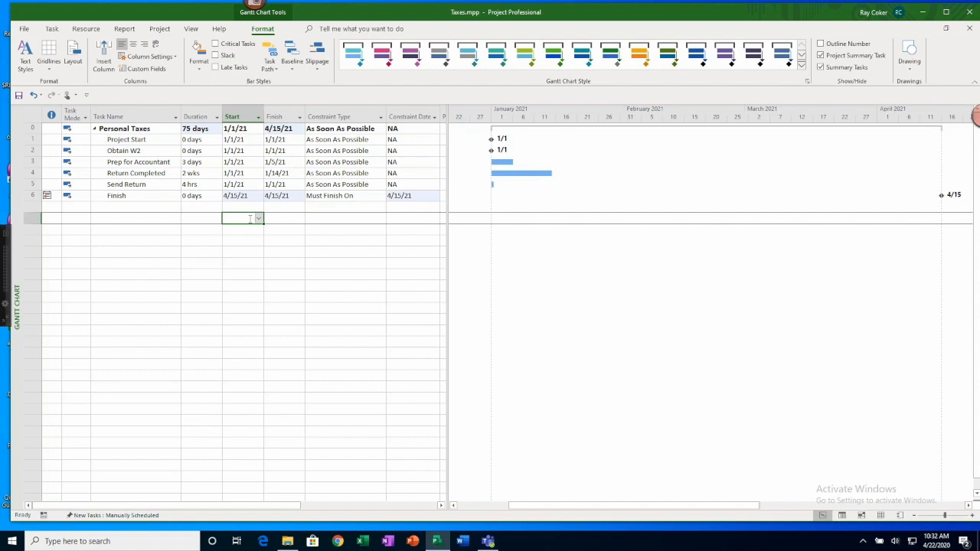
# Constrain the Obtain W2 task to Start No Earlier Than 1/20/21.
pyautogui.click(336, 150)
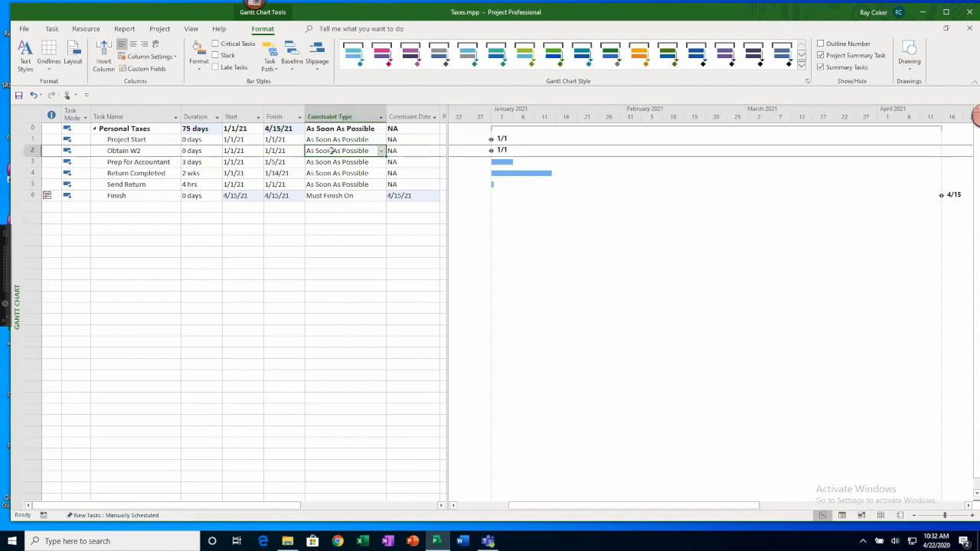
pyautogui.click(382, 151)
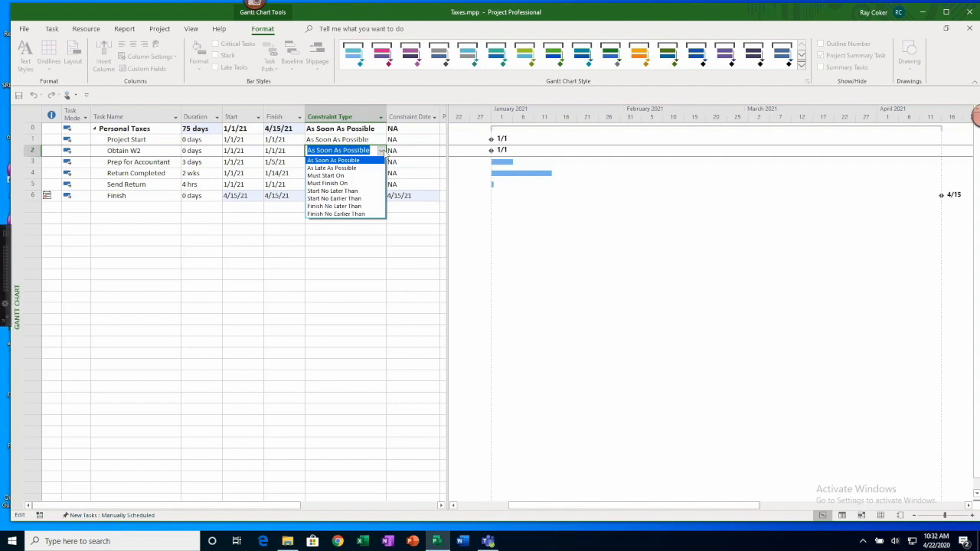
pyautogui.click(335, 198)
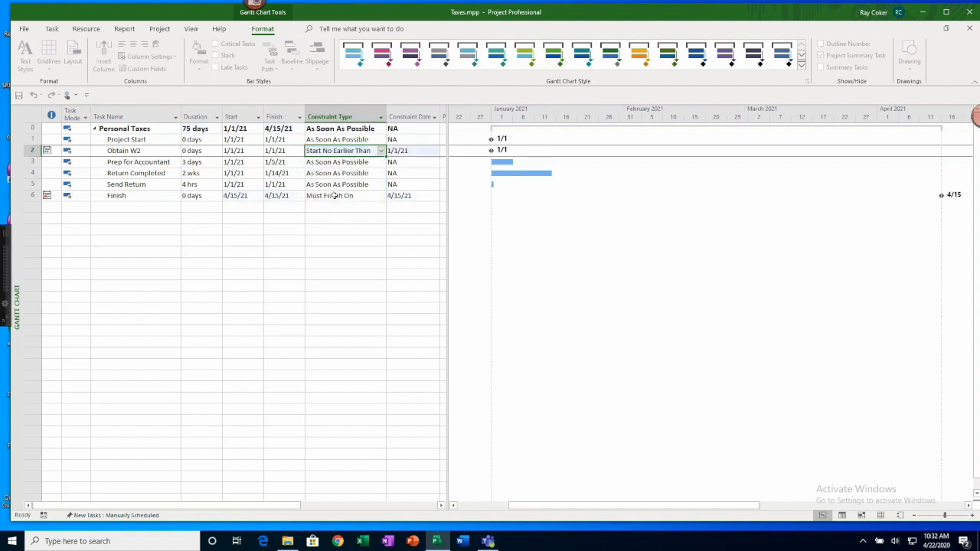
pyautogui.click(428, 152)
pyautogui.click(433, 153)
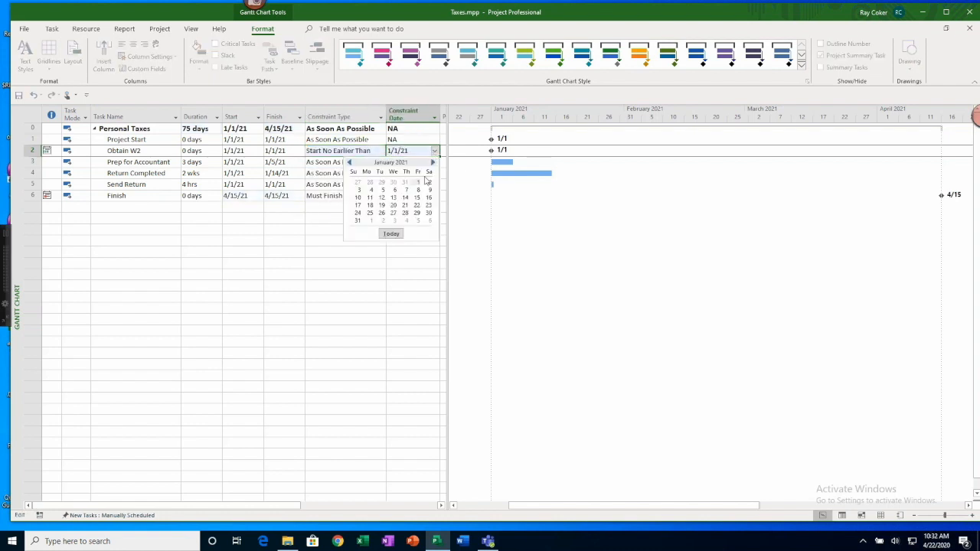
pyautogui.click(392, 206)
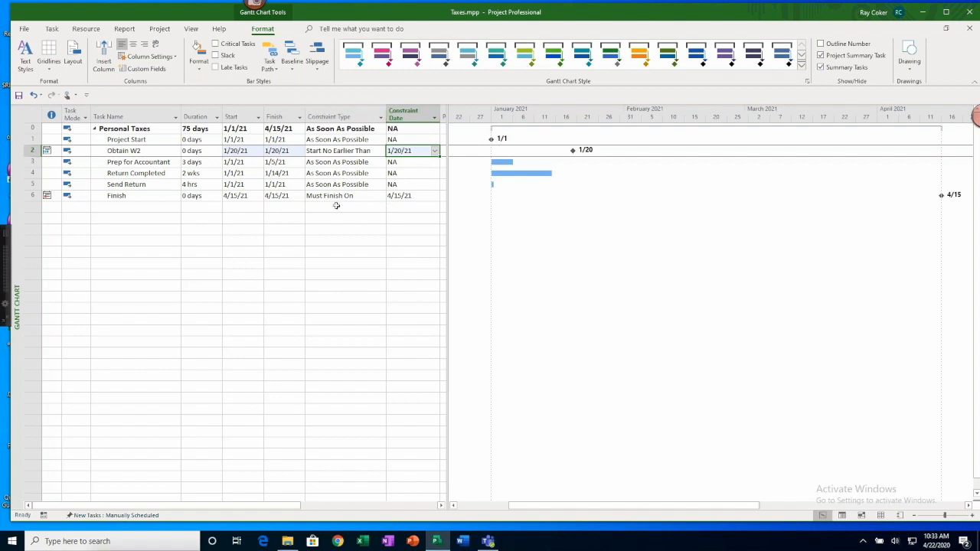
# Link all tasks from Project Start through Finish in sequence.
pyautogui.moveTo(161, 140); pyautogui.dragTo(160, 196)
pyautogui.rightClick(159, 195)
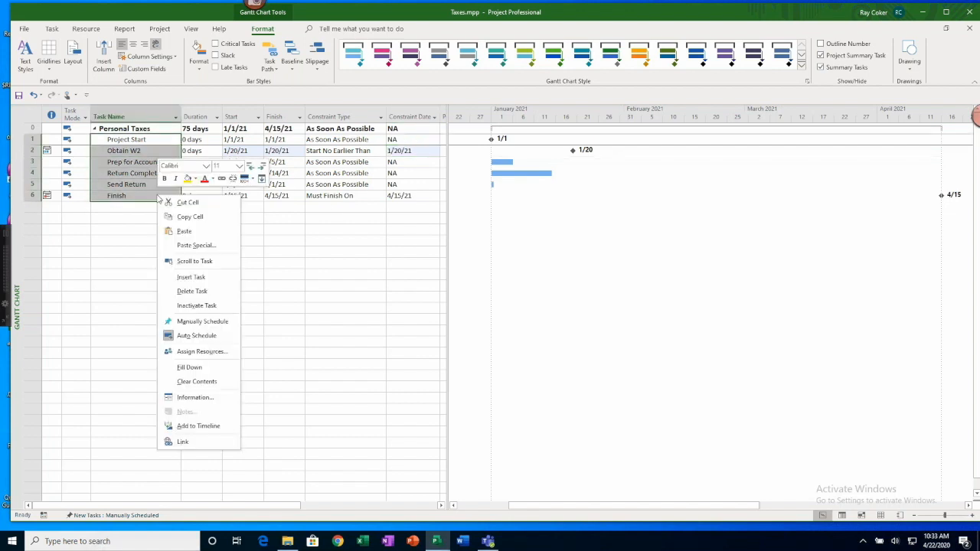
pyautogui.click(220, 179)
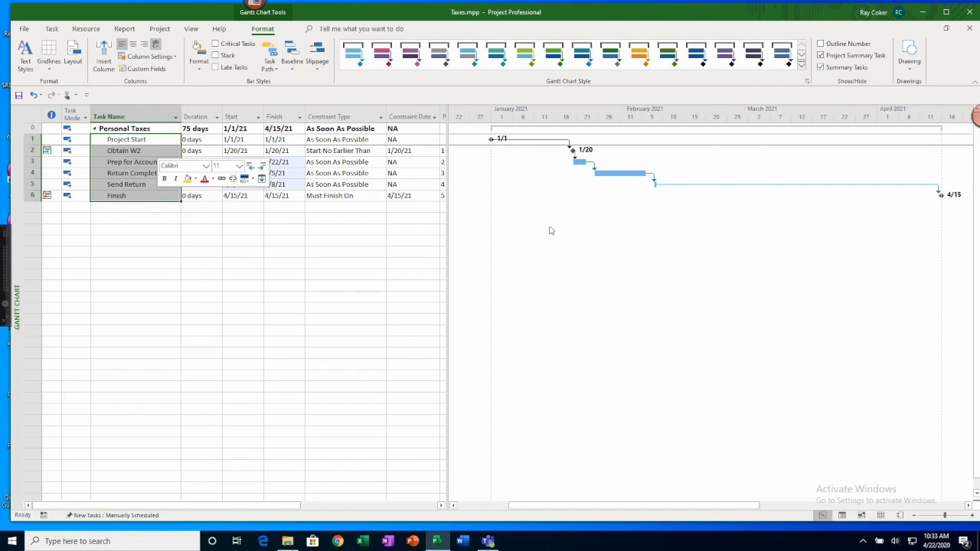
# Change the Gantt bar layout to the link style whose arrows enter each bar from the side.
pyautogui.click(73, 55)
pyautogui.click(494, 223)
pyautogui.click(511, 342)
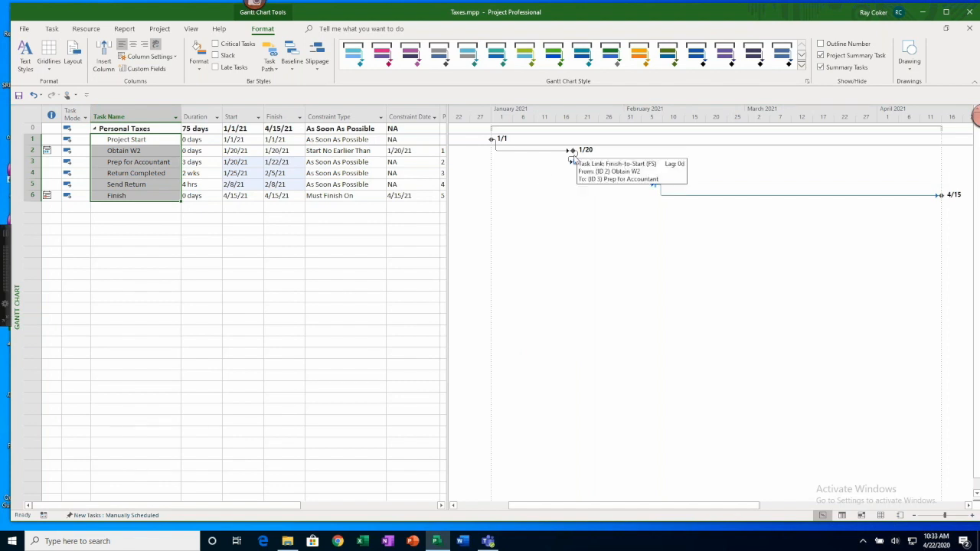
# Delete the dependency from Obtain W2 to Prep for Accountant and link Obtain W2 to Return Completed instead.
pyautogui.doubleClick(573, 160)
pyautogui.click(461, 290)
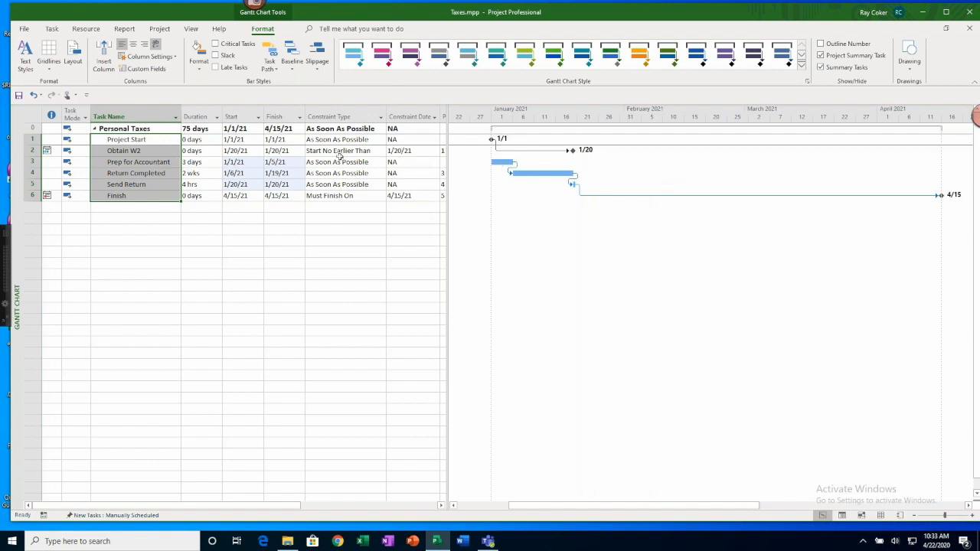
pyautogui.moveTo(572, 152); pyautogui.dragTo(539, 174)
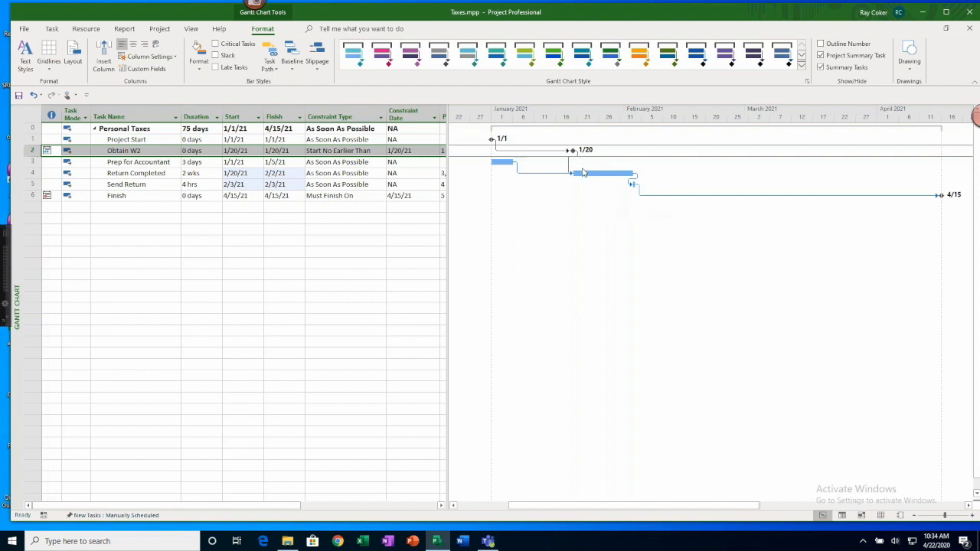
# Link the Project Start milestone to the Prep for Accountant task in the Gantt chart.
pyautogui.moveTo(492, 141)
pyautogui.moveTo(492, 142); pyautogui.dragTo(493, 162)
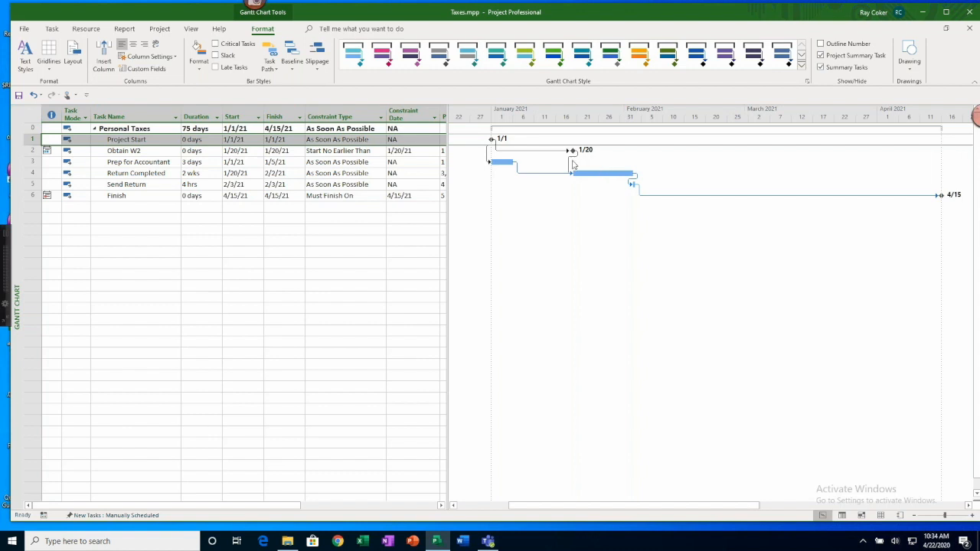
# Add a lag of 1w to the dependency from Obtain W2 to Return Completed.
pyautogui.moveTo(569, 166)
pyautogui.doubleClick(567, 162)
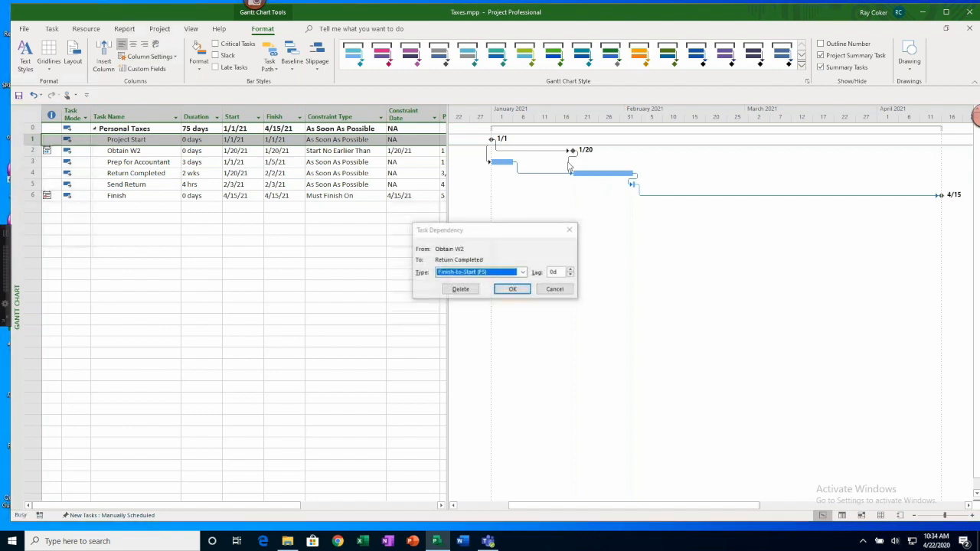
pyautogui.doubleClick(551, 271)
pyautogui.write('1w')
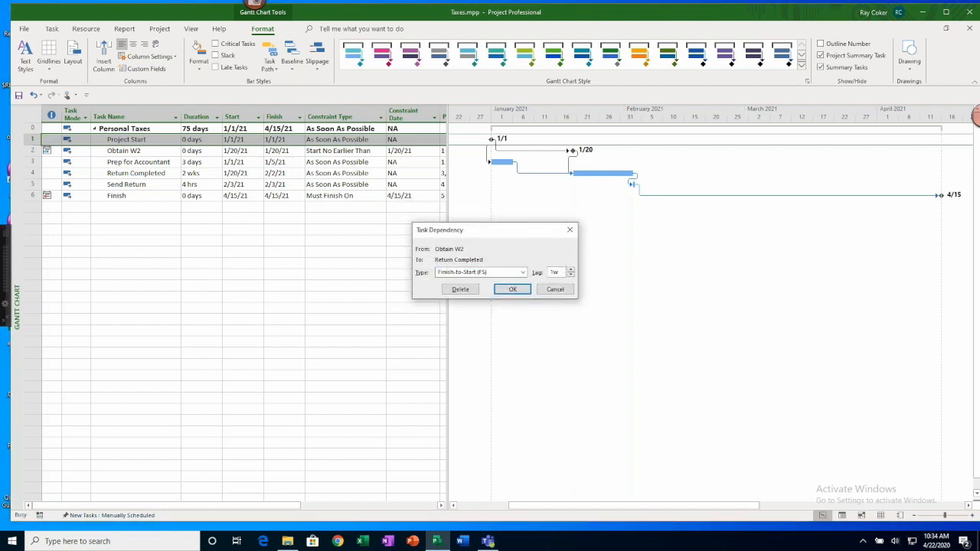
pyautogui.click(512, 289)
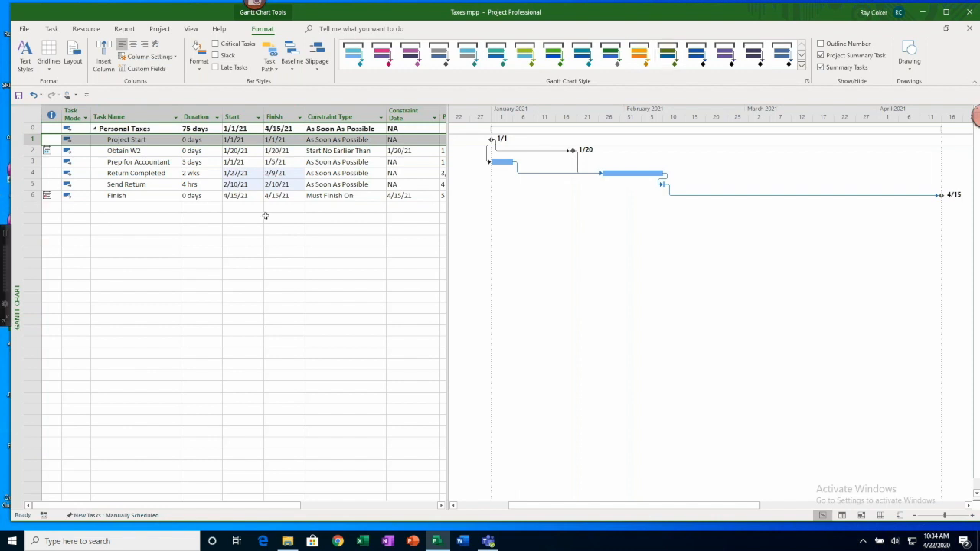
# Set the constraint type of the Send Return task to As Late As Possible.
pyautogui.click(194, 174)
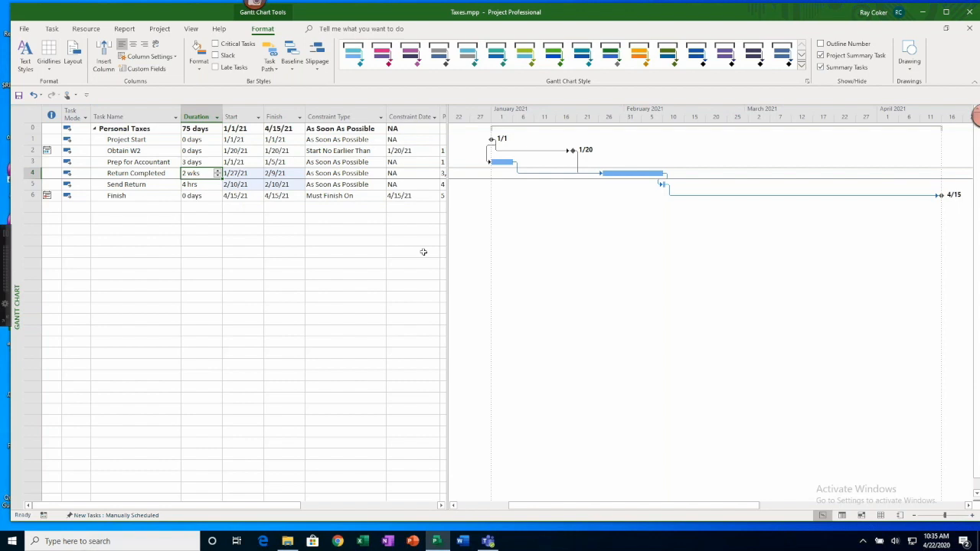
pyautogui.click(115, 186)
pyautogui.click(359, 184)
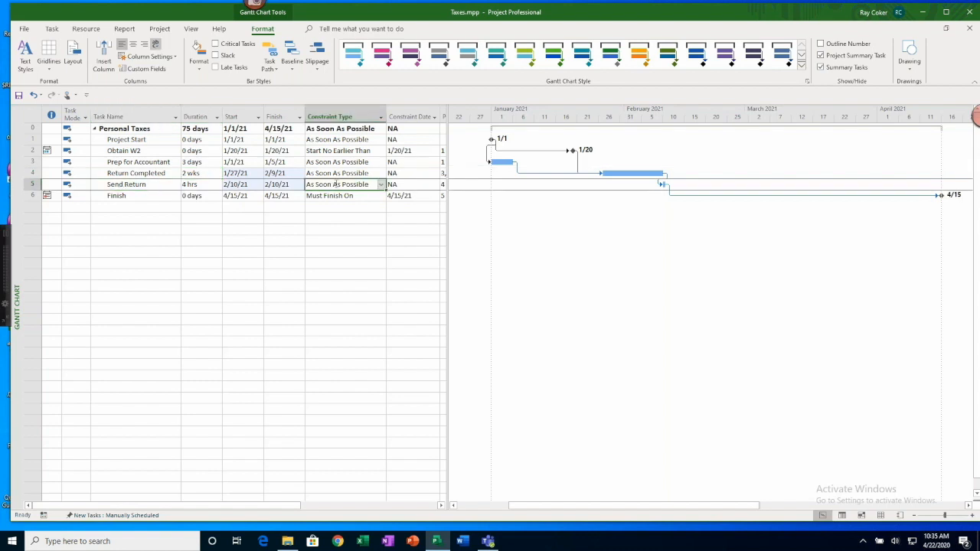
pyautogui.click(381, 186)
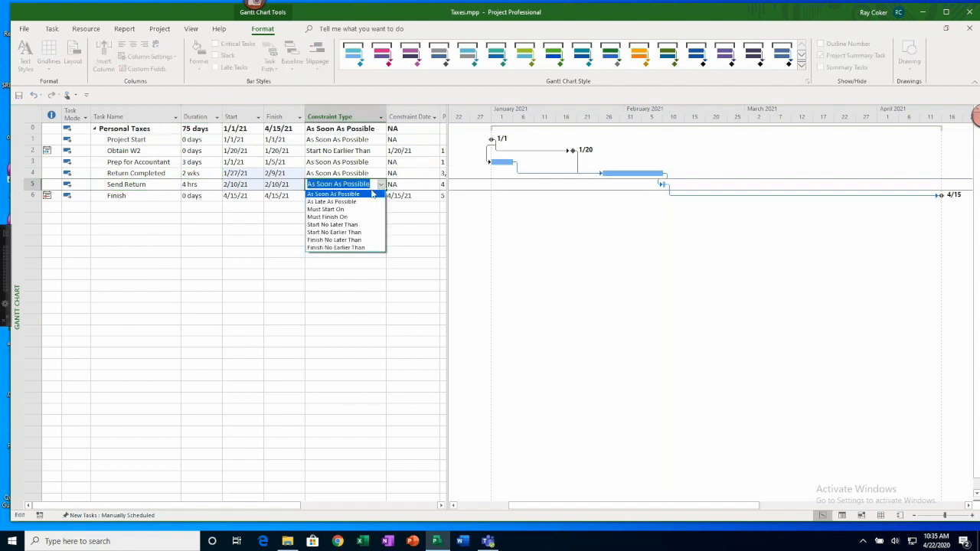
pyautogui.click(357, 201)
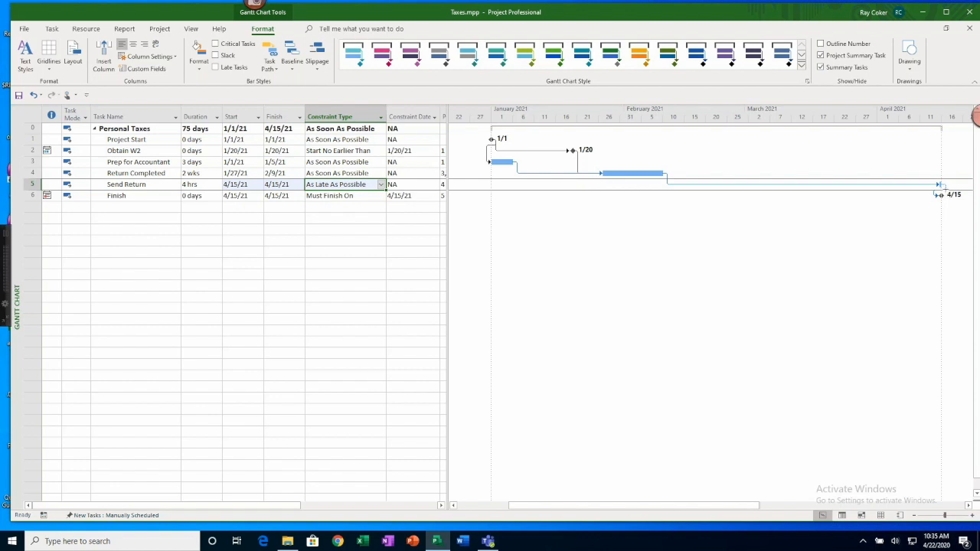
# Add a lag of 2d to the dependency from Send Return to Finish.
pyautogui.doubleClick(947, 194)
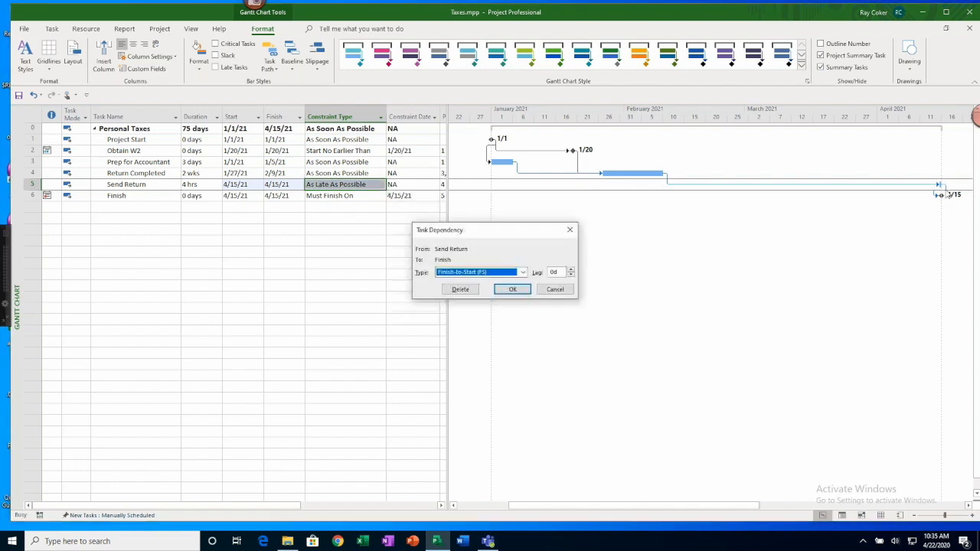
pyautogui.click(546, 273)
pyautogui.write('2d')
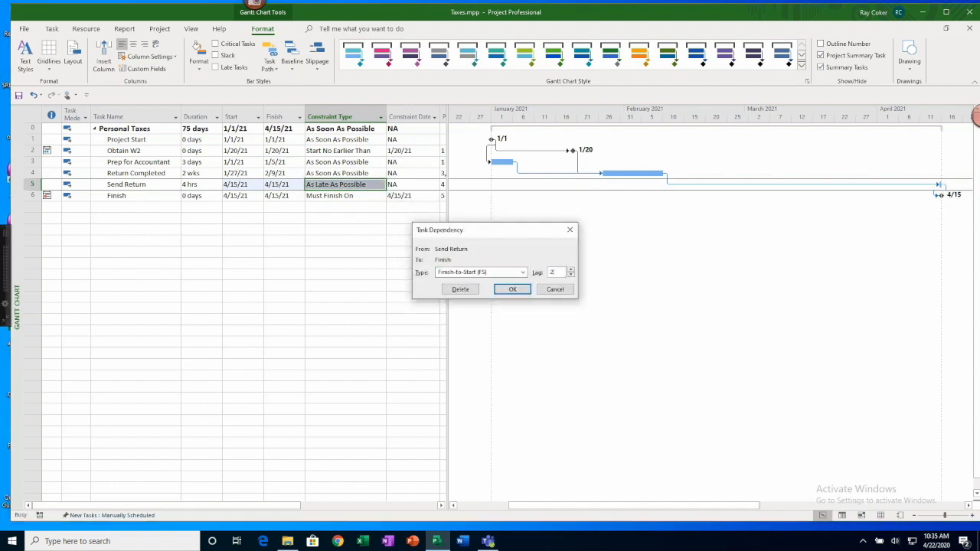
pyautogui.click(512, 289)
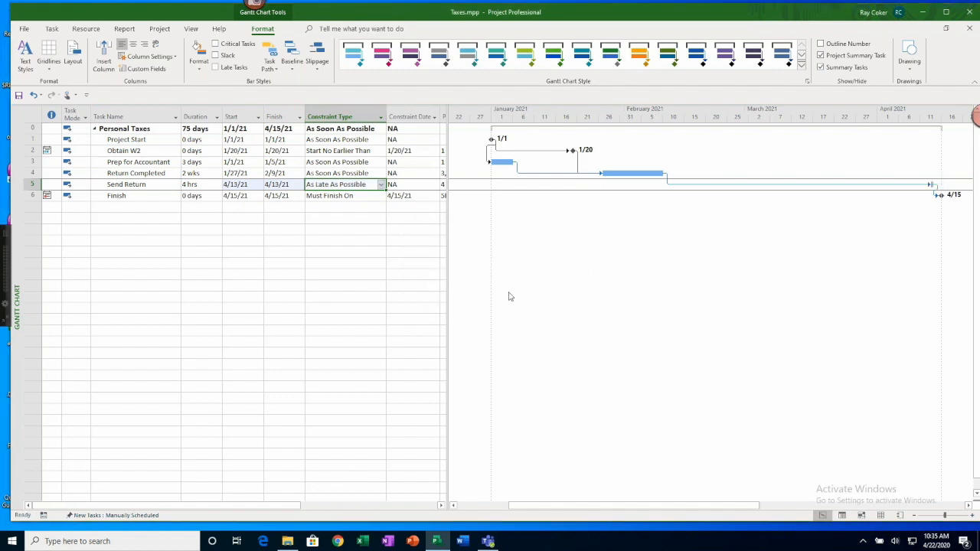